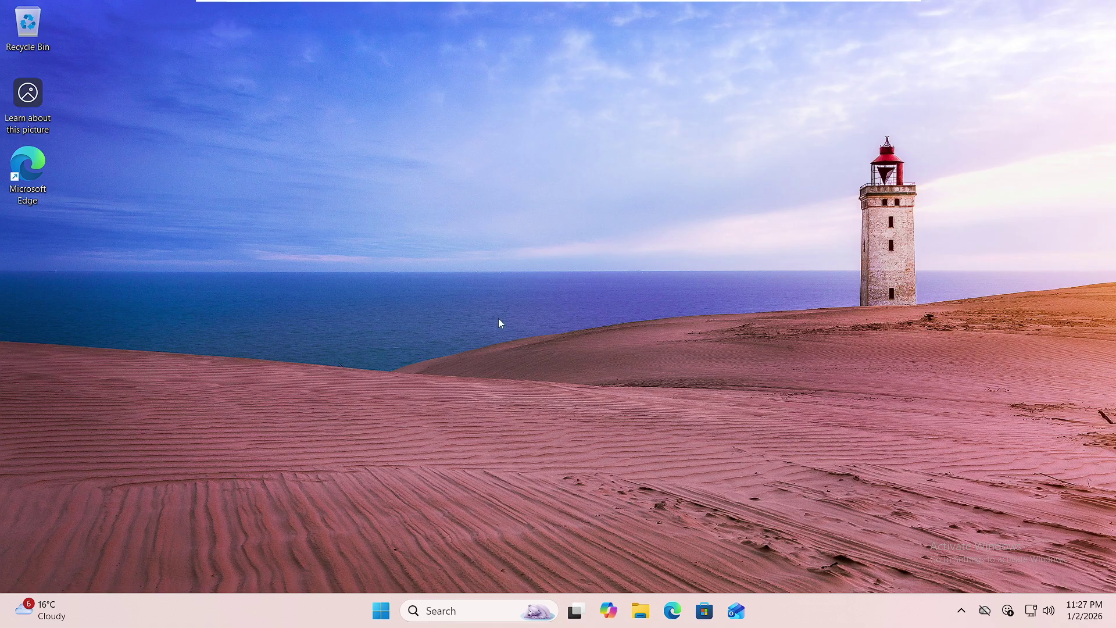
- Open Settings from the Start quick-link menu and go to System > Recovery
right_click(383, 609)
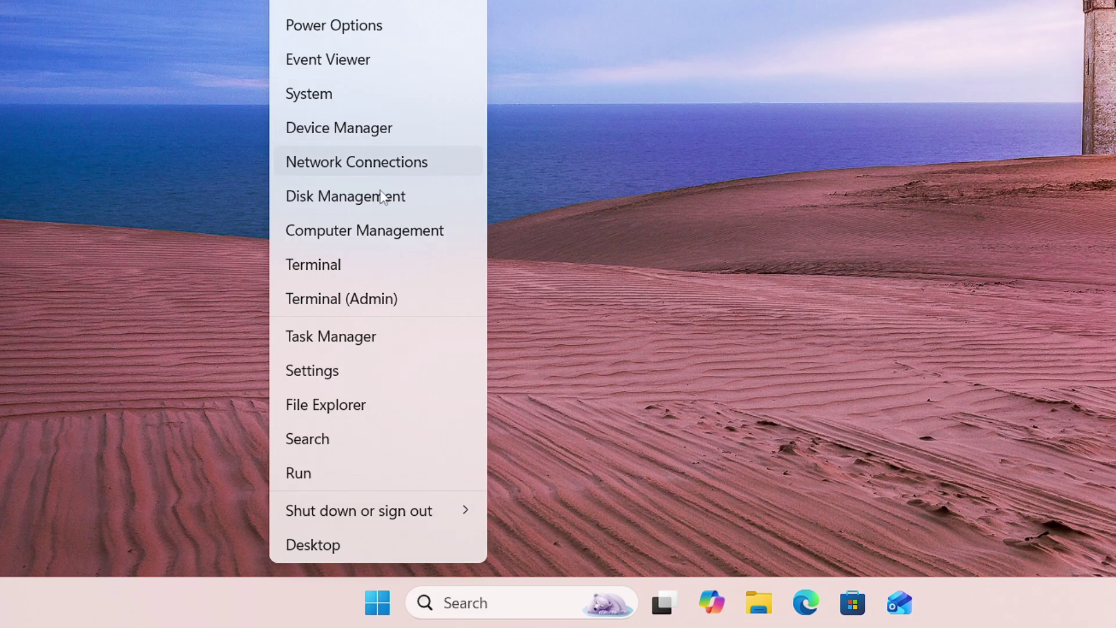
left_click(333, 382)
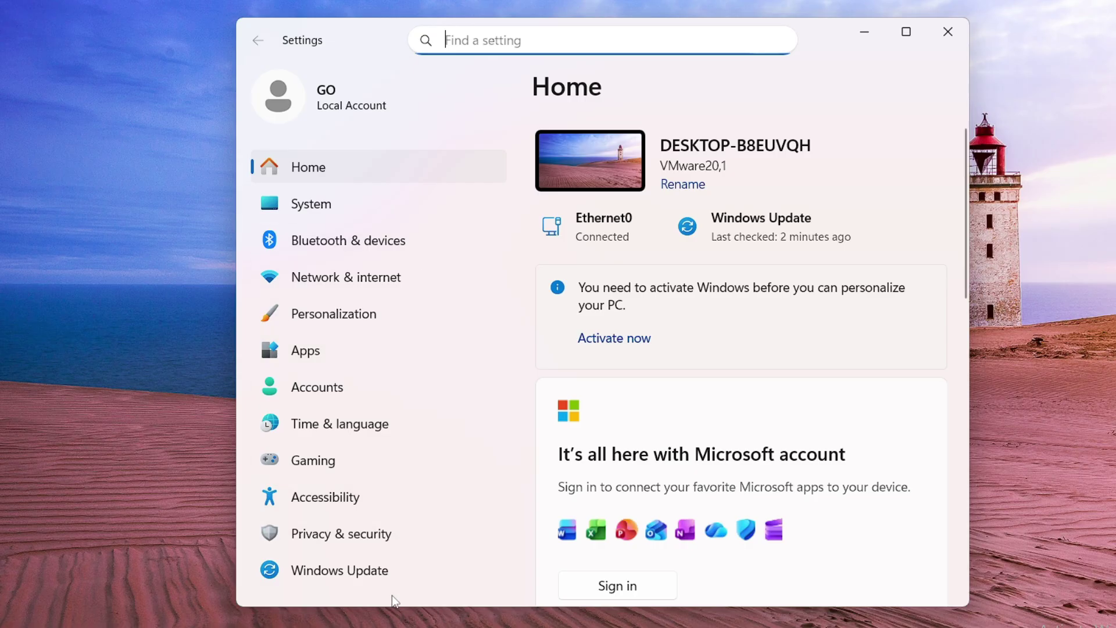
left_click(330, 208)
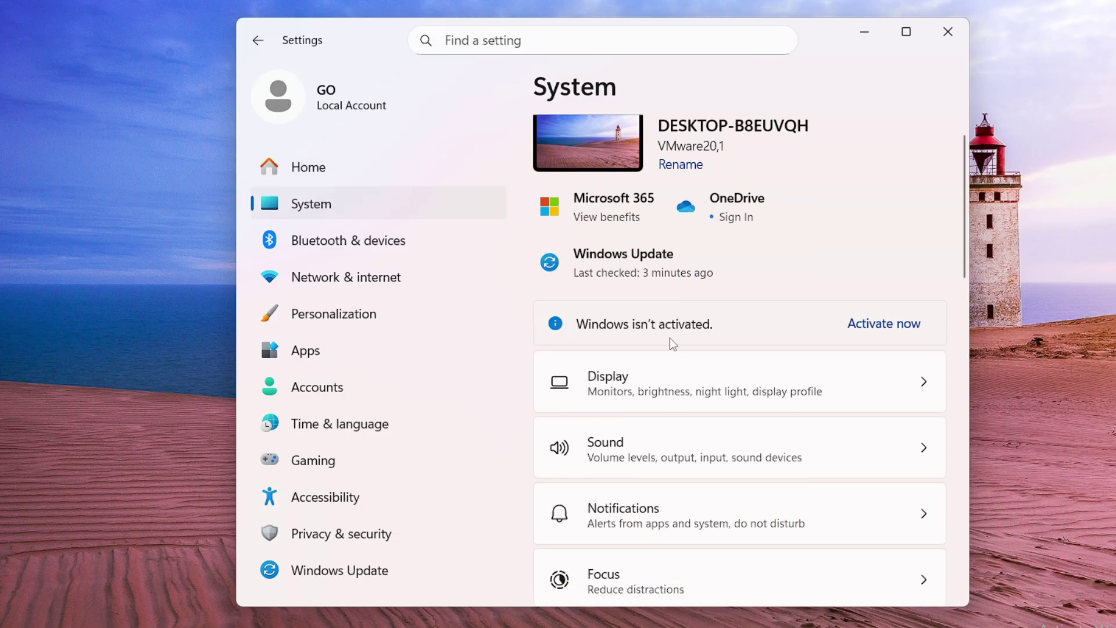
scroll(671, 343, "down", 4)
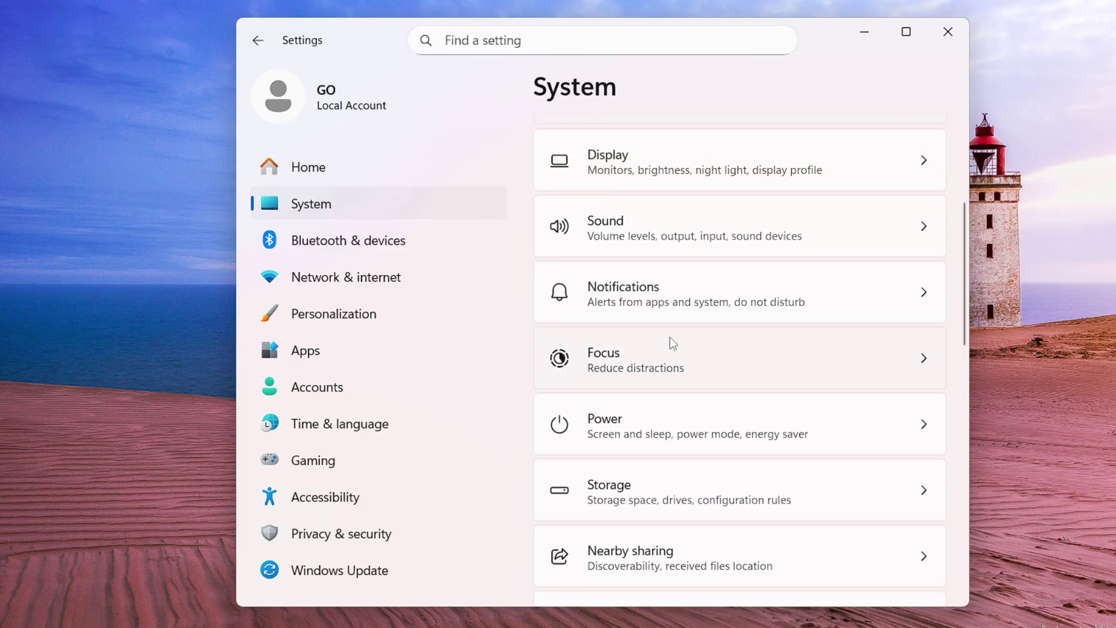
scroll(666, 345, "down", 8)
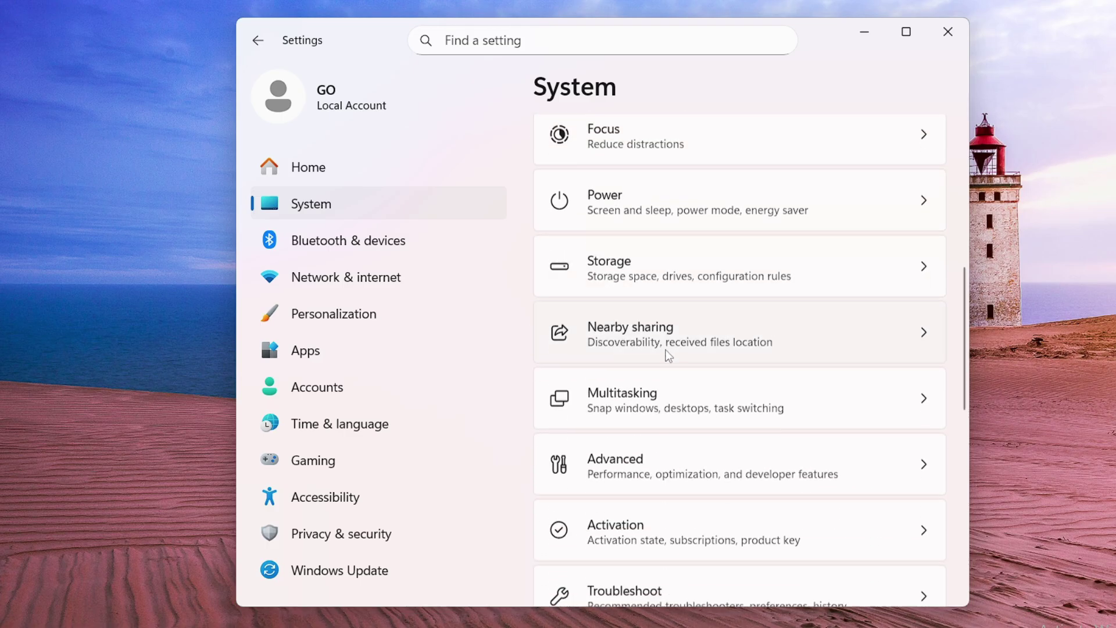
scroll(661, 357, "down", 1)
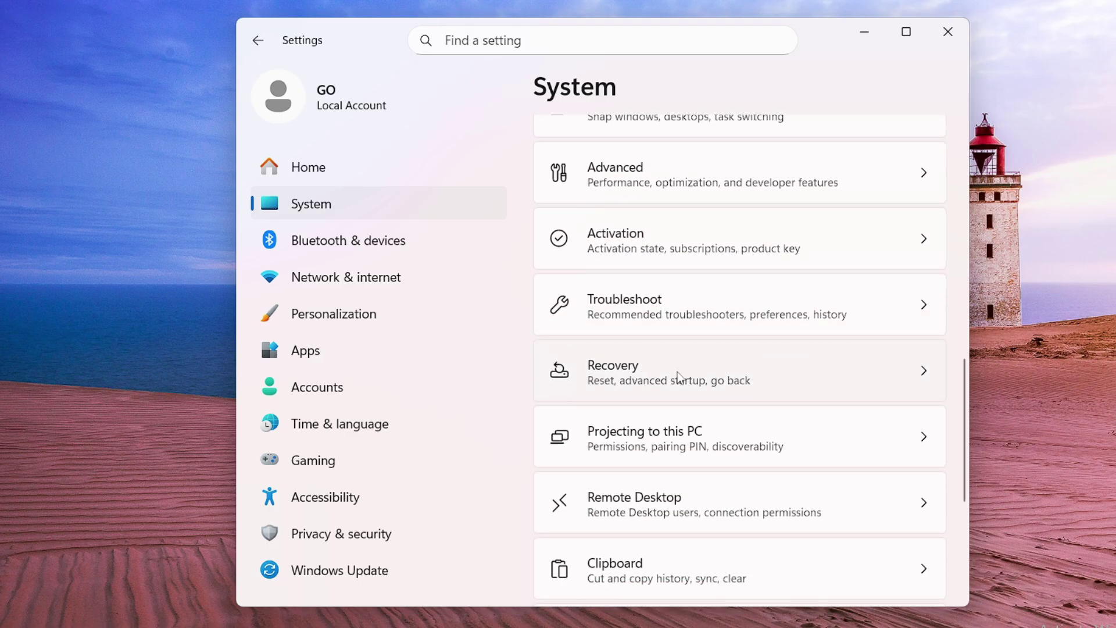
left_click(642, 378)
scroll(592, 304, "down", 2)
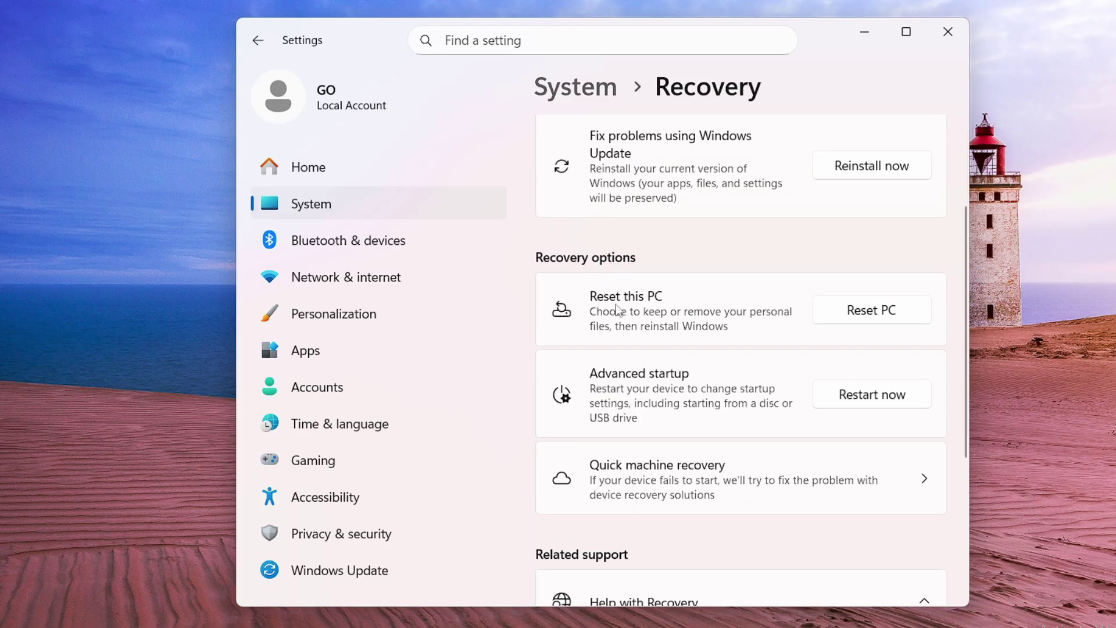
- Start Reset this PC and choose Remove everything
left_click(875, 317)
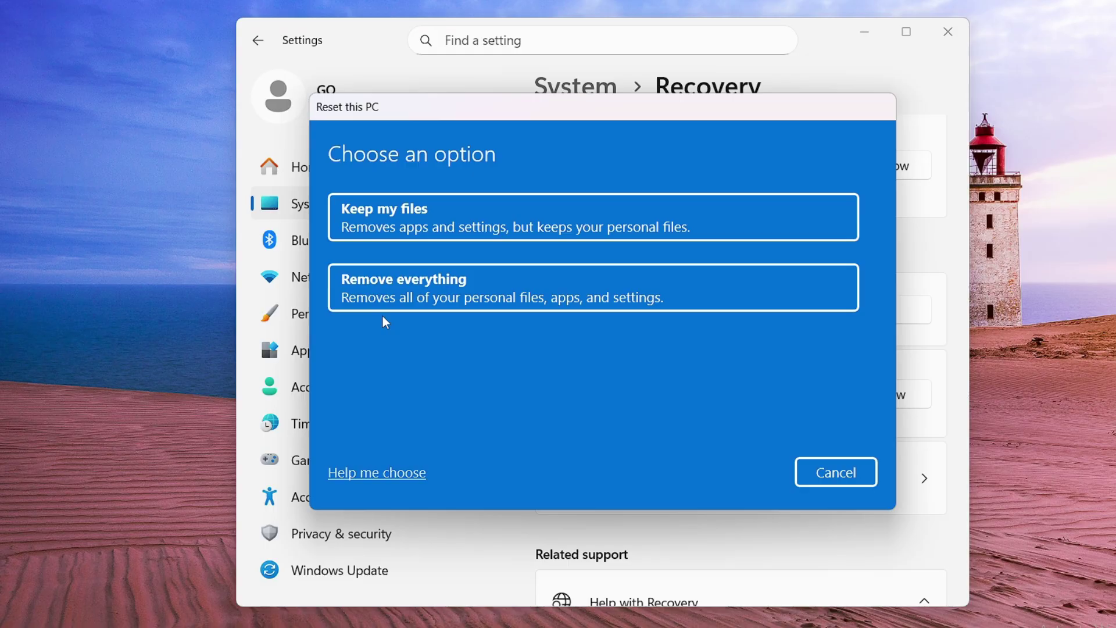
left_click(415, 289)
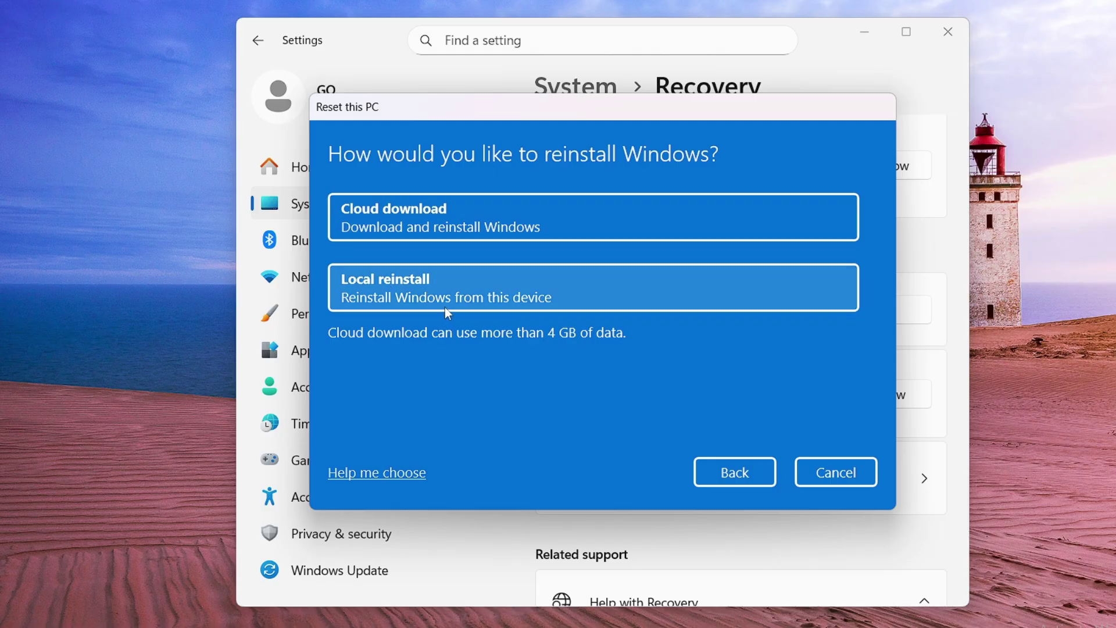
- Choose Local reinstall as the way to reinstall Windows
left_click(398, 284)
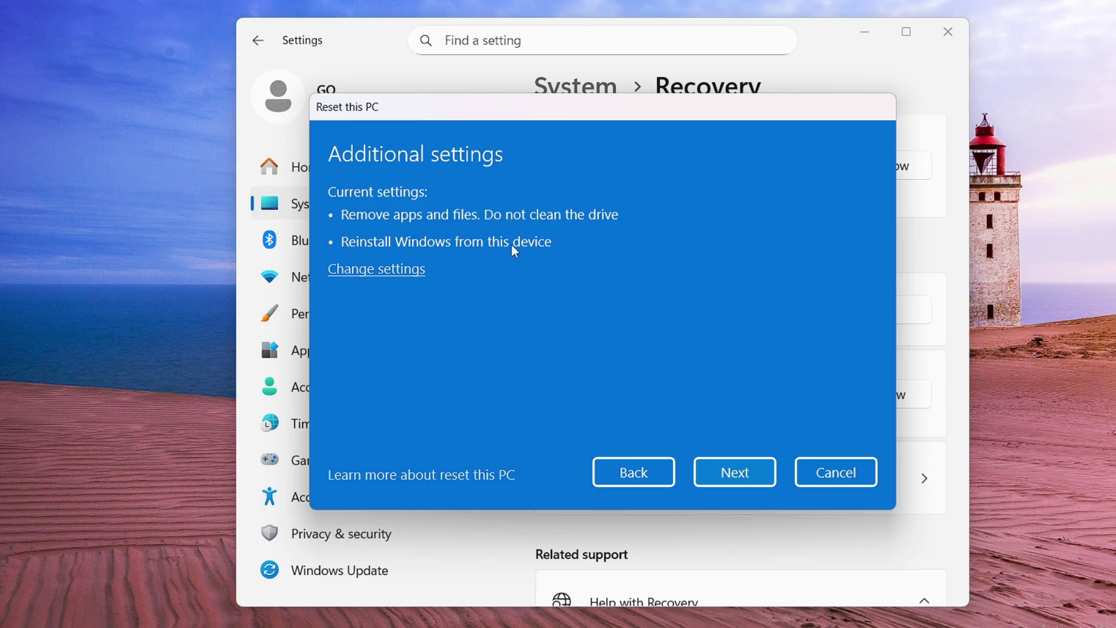
- Set the reset's Clean data and Download Windows options to Yes and confirm
left_click(389, 271)
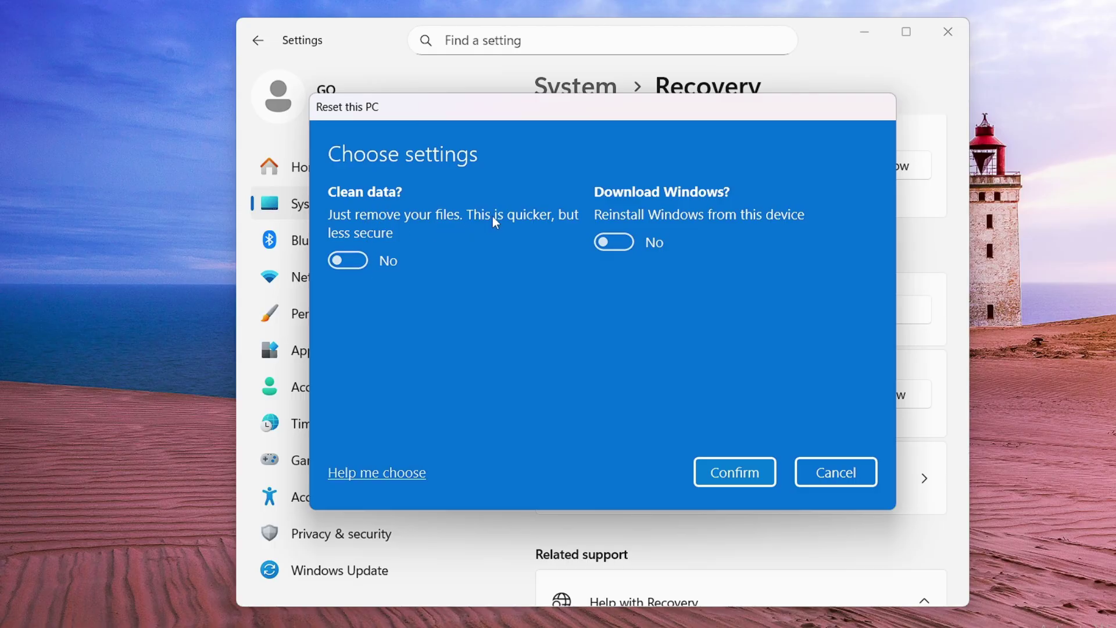
left_click(354, 260)
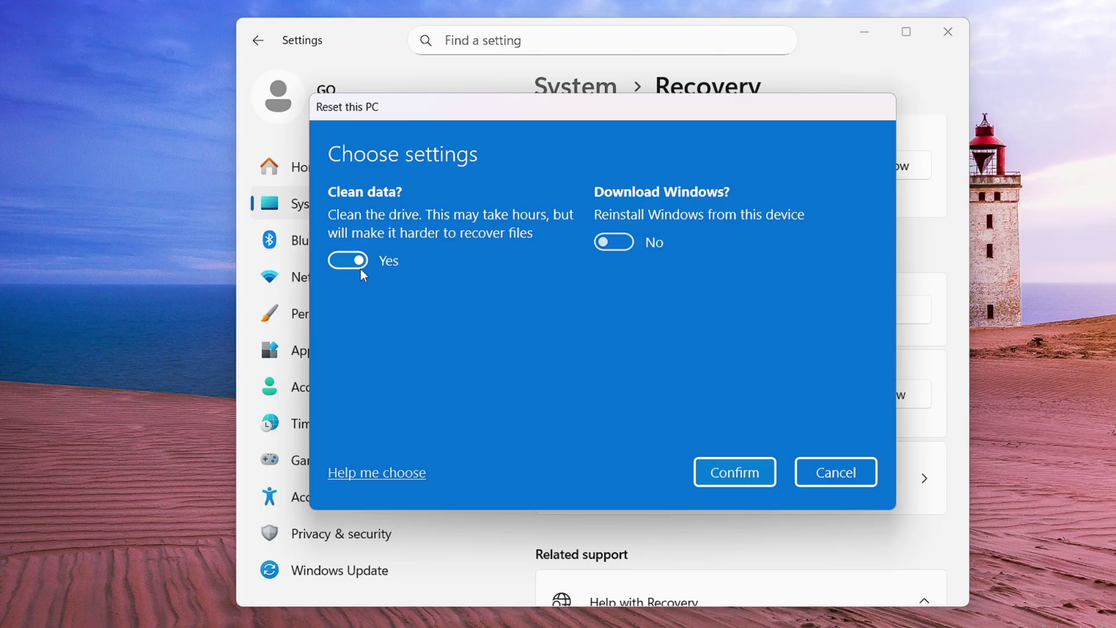
left_click(626, 241)
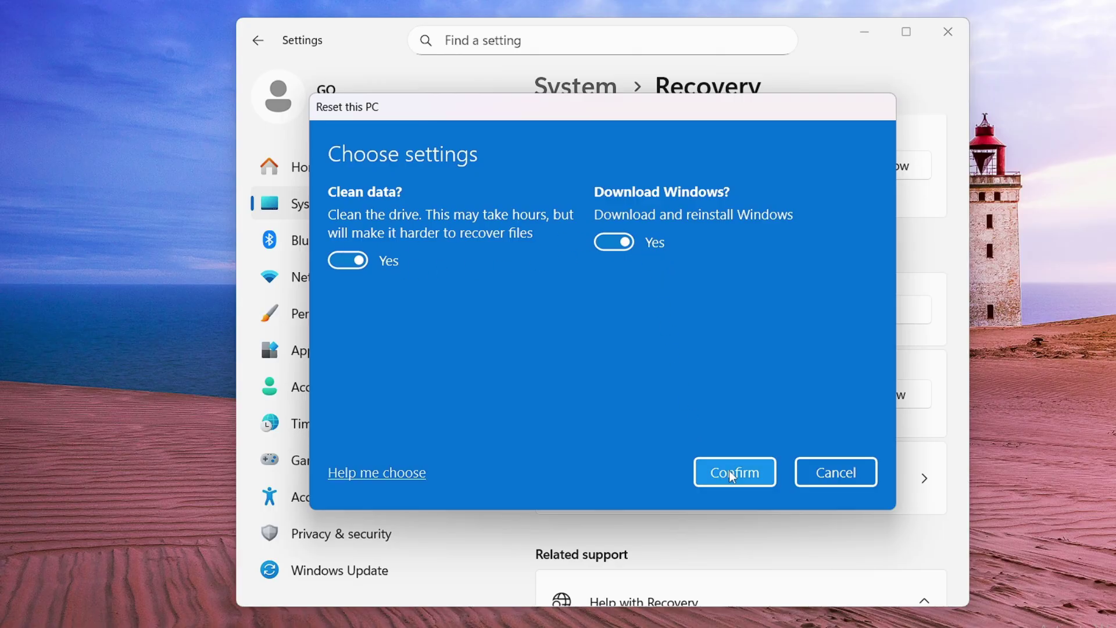
left_click(755, 476)
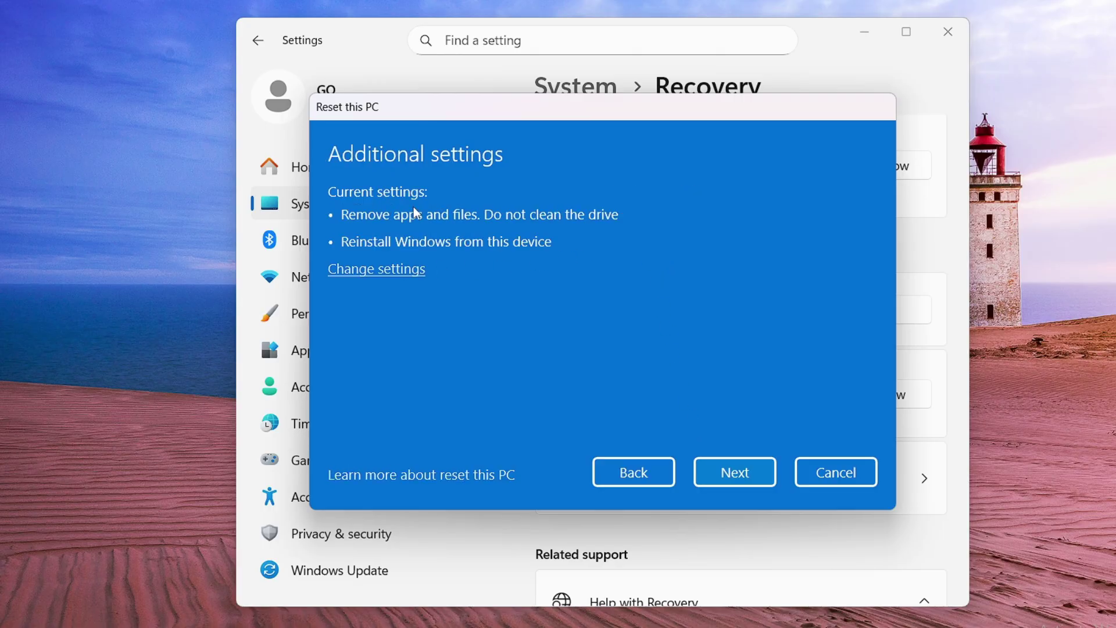
- Continue past the reset summary and start resetting the PC
left_click(730, 476)
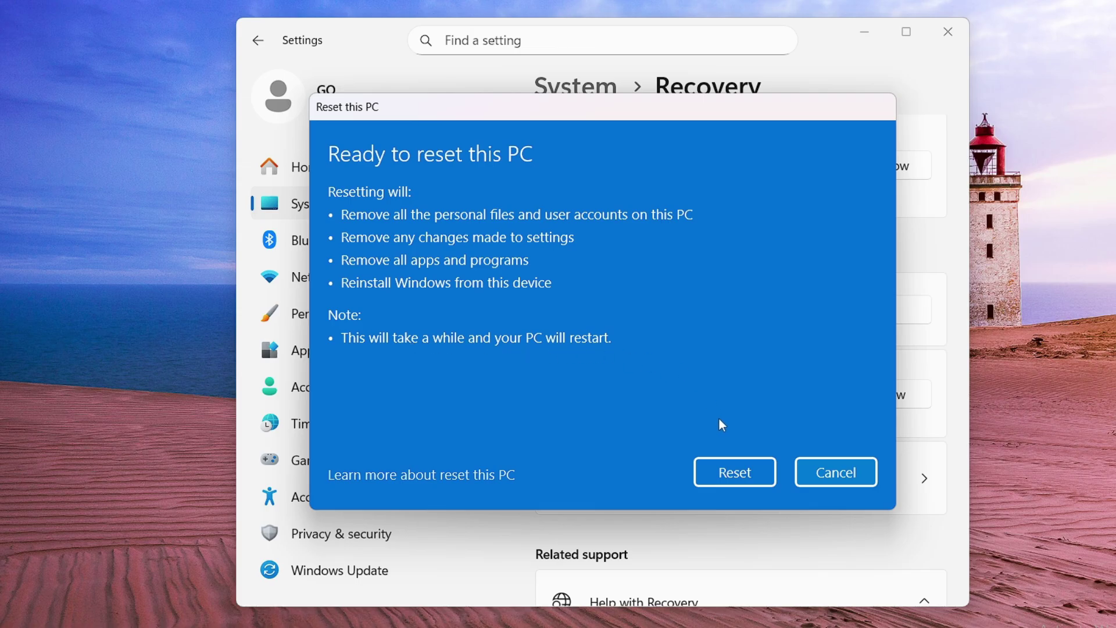
left_click(742, 477)
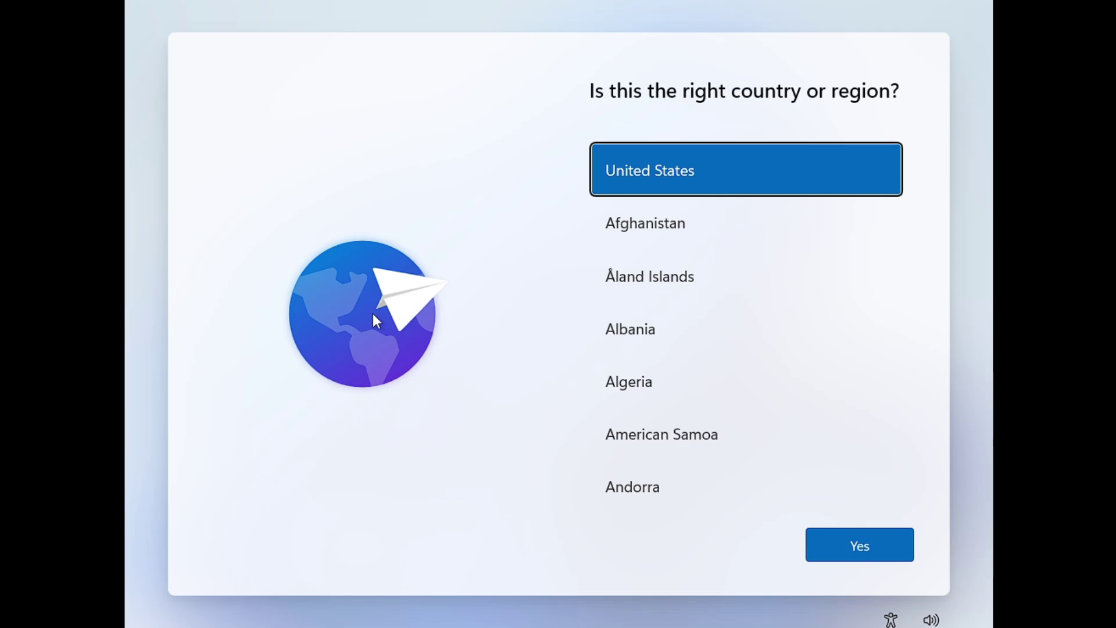
- Open an administrator Command Prompt with Shift+F10 and type 'start ms-cxh:local'
key("shift+F10")
key("shift+F10")
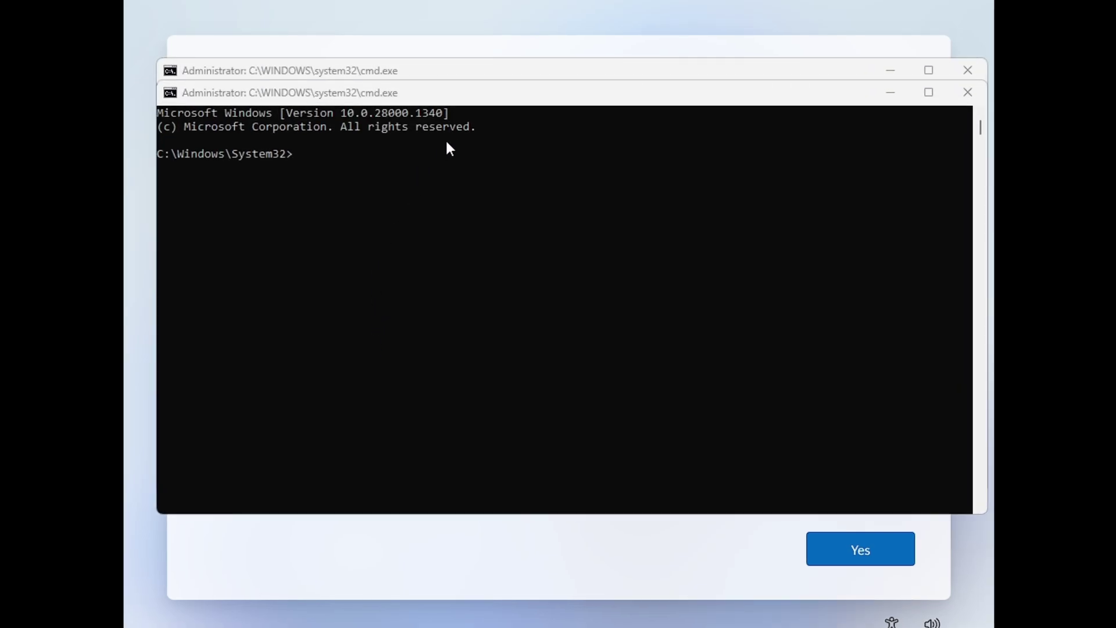
left_click(968, 93)
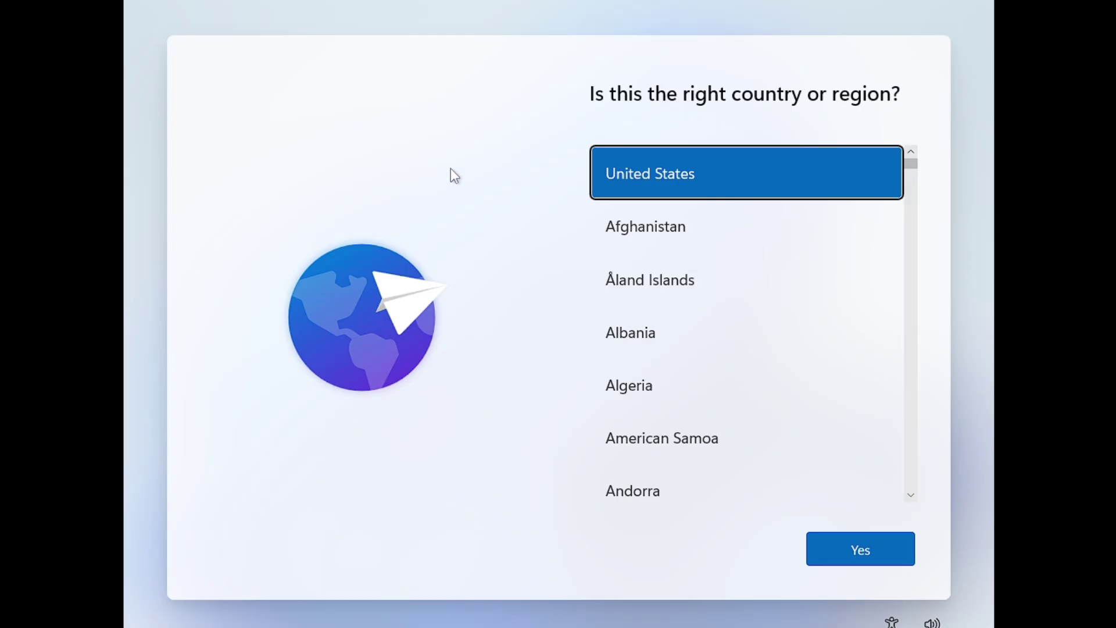
key("shift+F10")
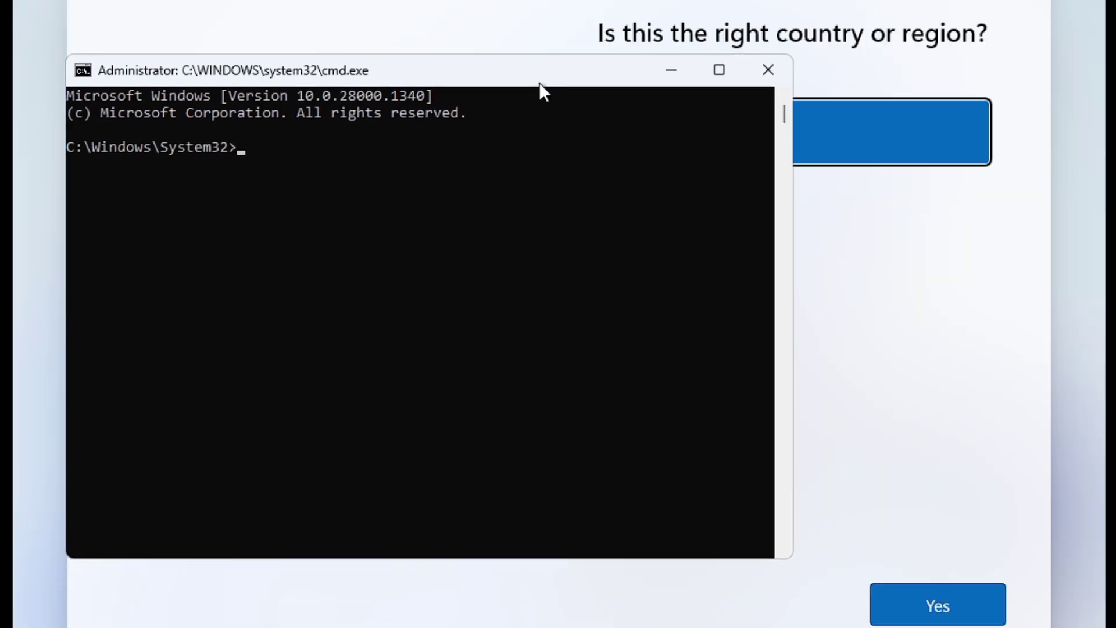
left_click_drag(539, 82, 553, 67)
left_click(419, 146)
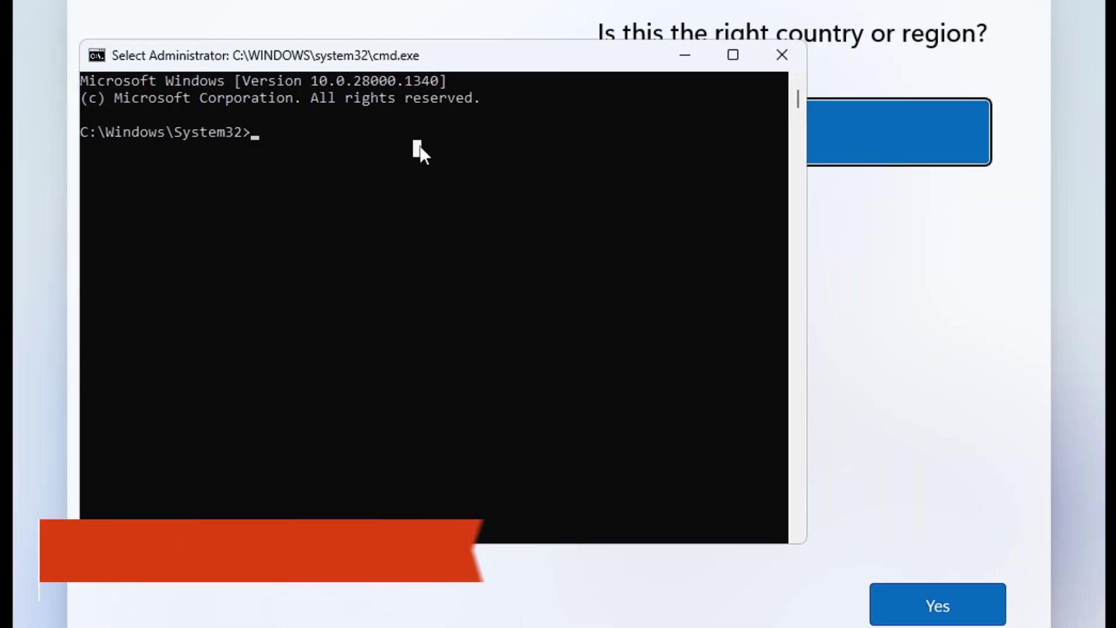
type("start")
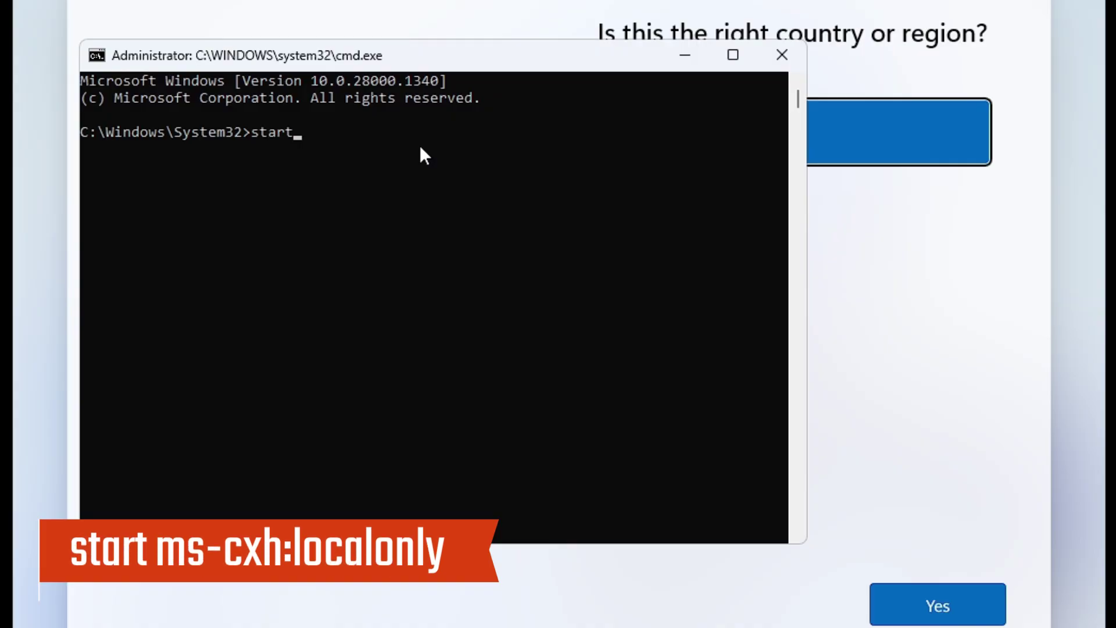
type(" ms-cxh:localonly")
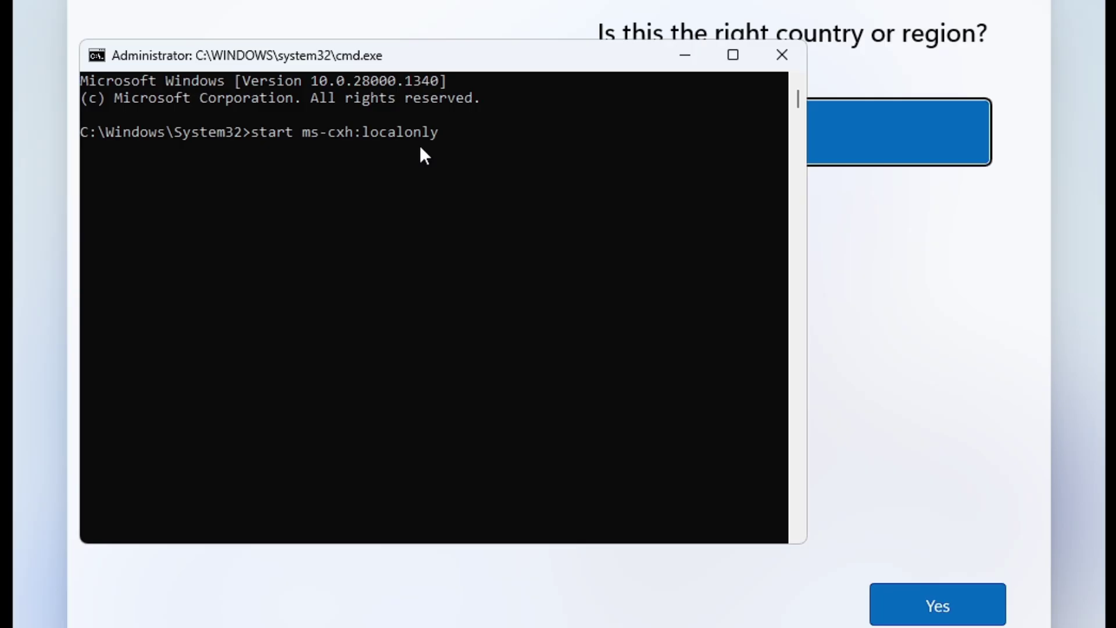
- Run the local-only setup command and create user NEW with no password
key("Return")
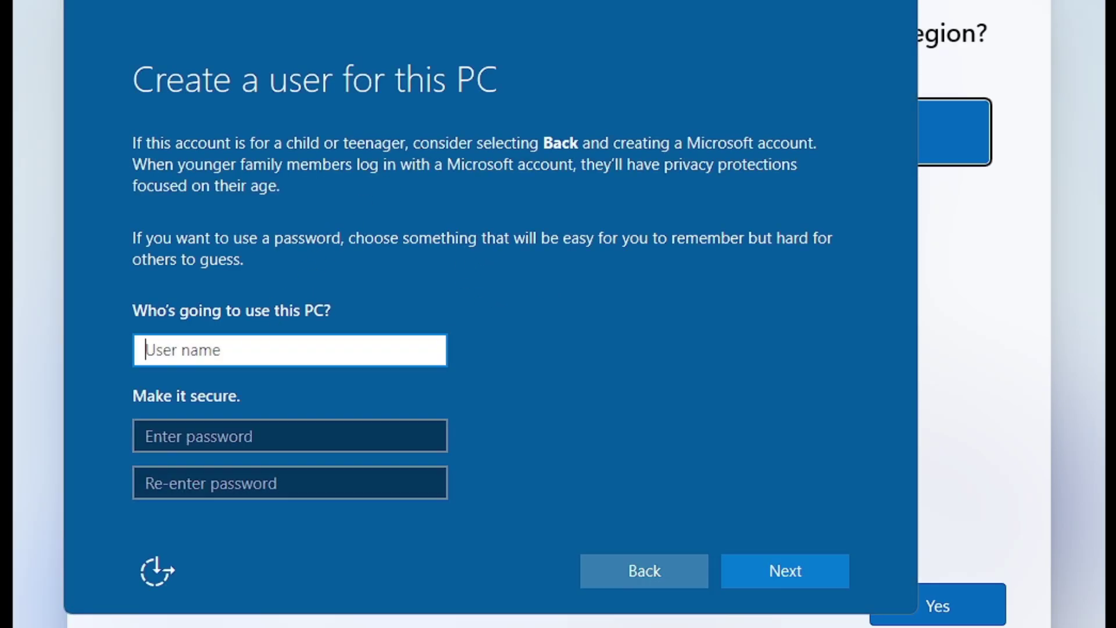
type("Gee")
key("BackSpace")
key("BackSpace")
key("BackSpace")
type("NEWSS")
key("BackSpace")
key("BackSpace")
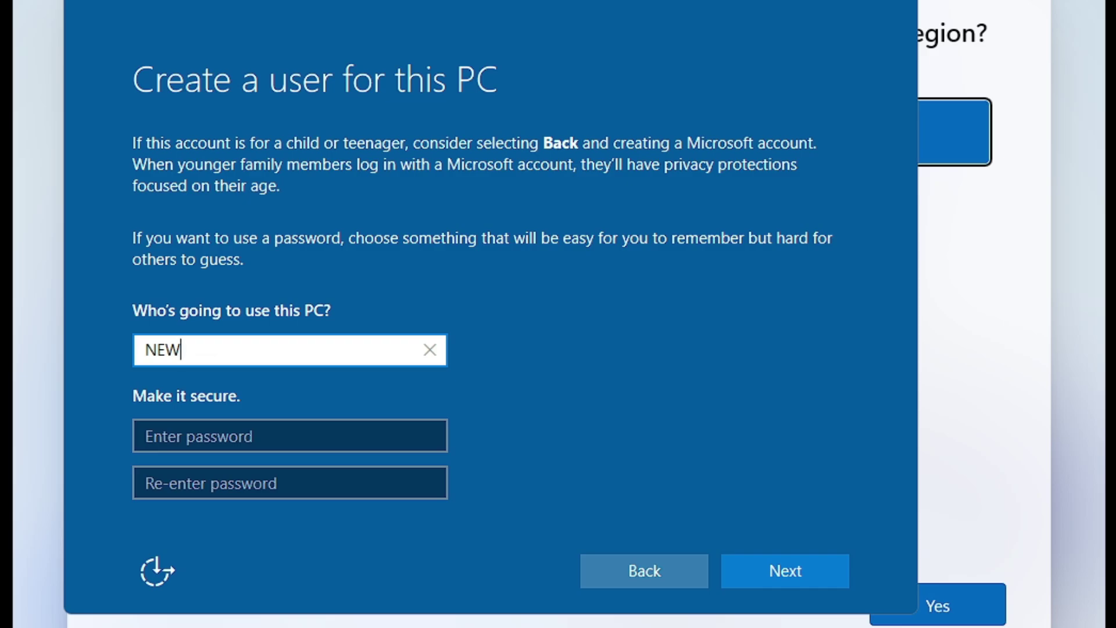
left_click(810, 578)
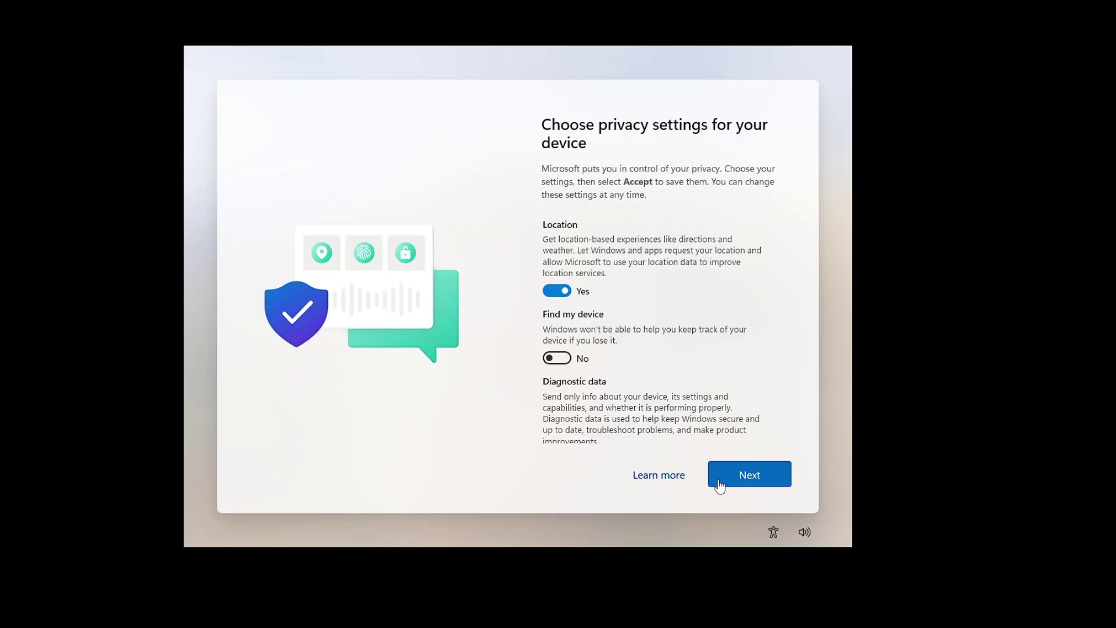
- Accept the privacy settings and open the Start menu on NEW's desktop
left_click(742, 489)
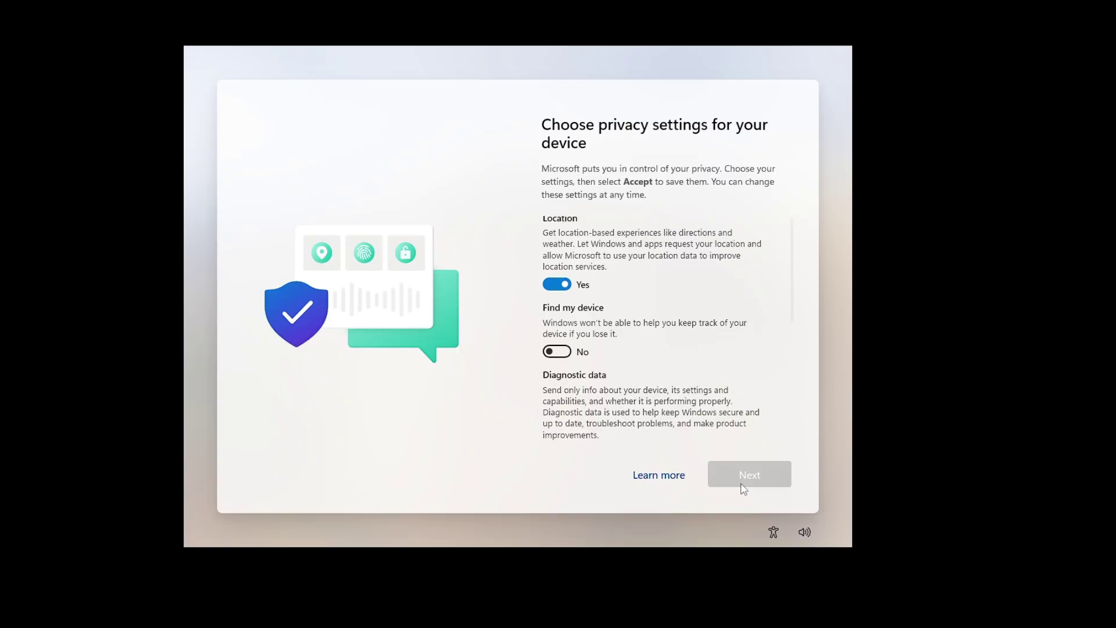
left_click(743, 486)
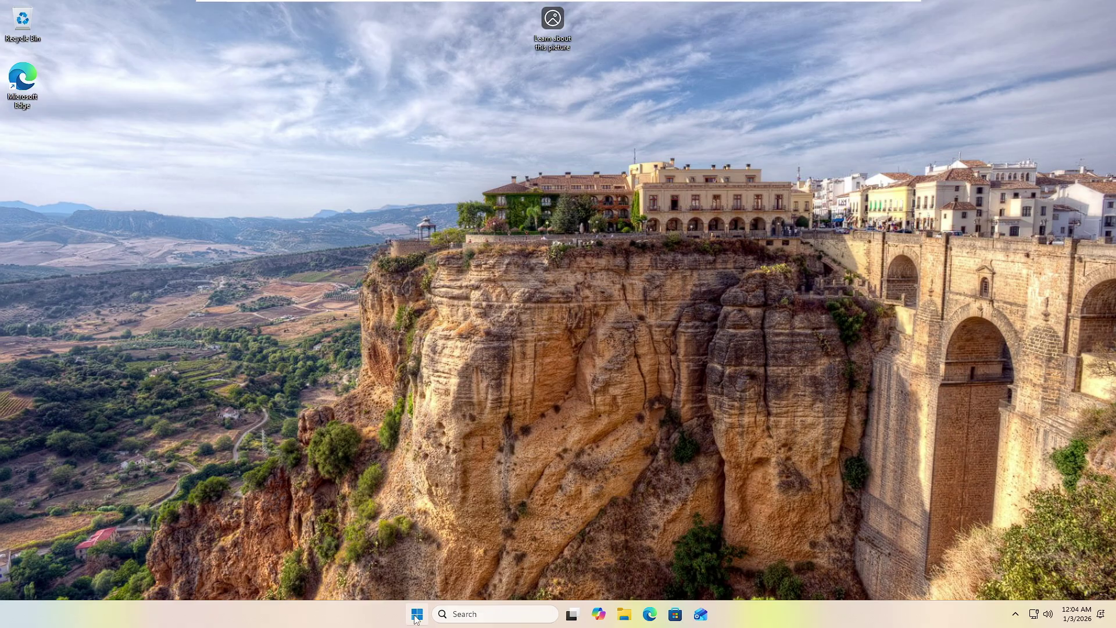
left_click(416, 618)
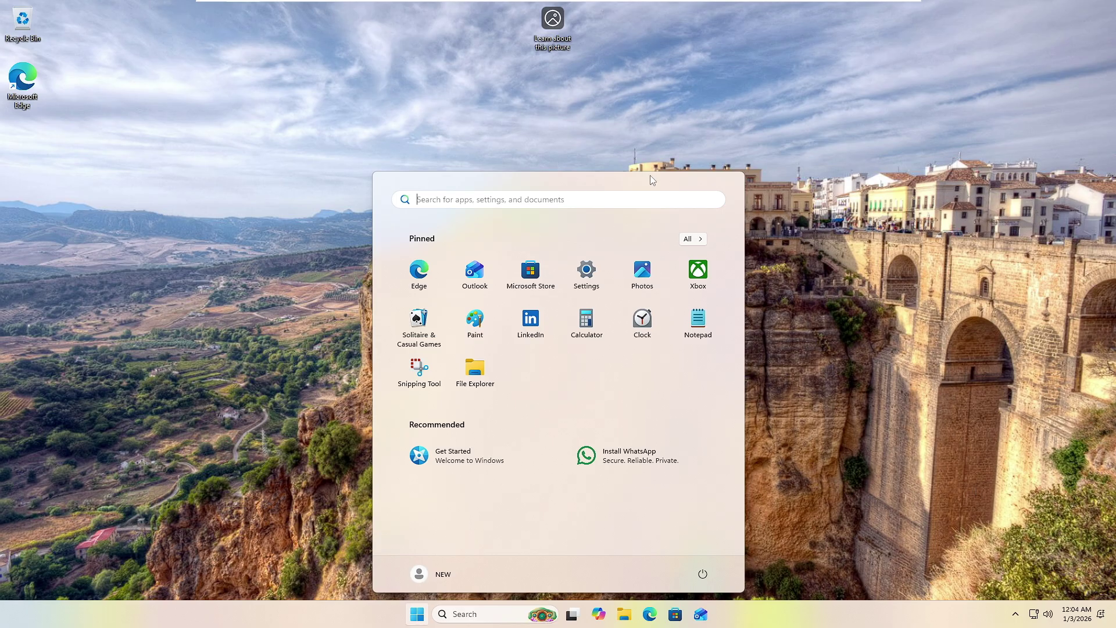
- Close the Start menu and refresh the desktop
left_click(255, 218)
right_click(364, 216)
left_click(391, 267)
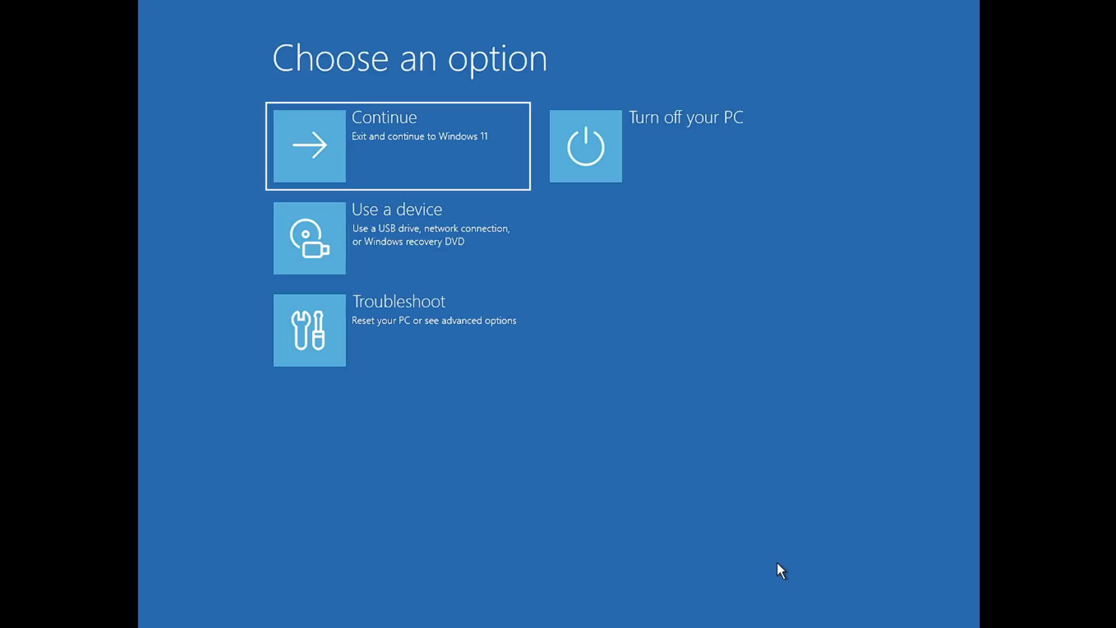
- From Troubleshoot, reset this PC with Remove everything, Local reinstall and drive cleaning
left_click(434, 335)
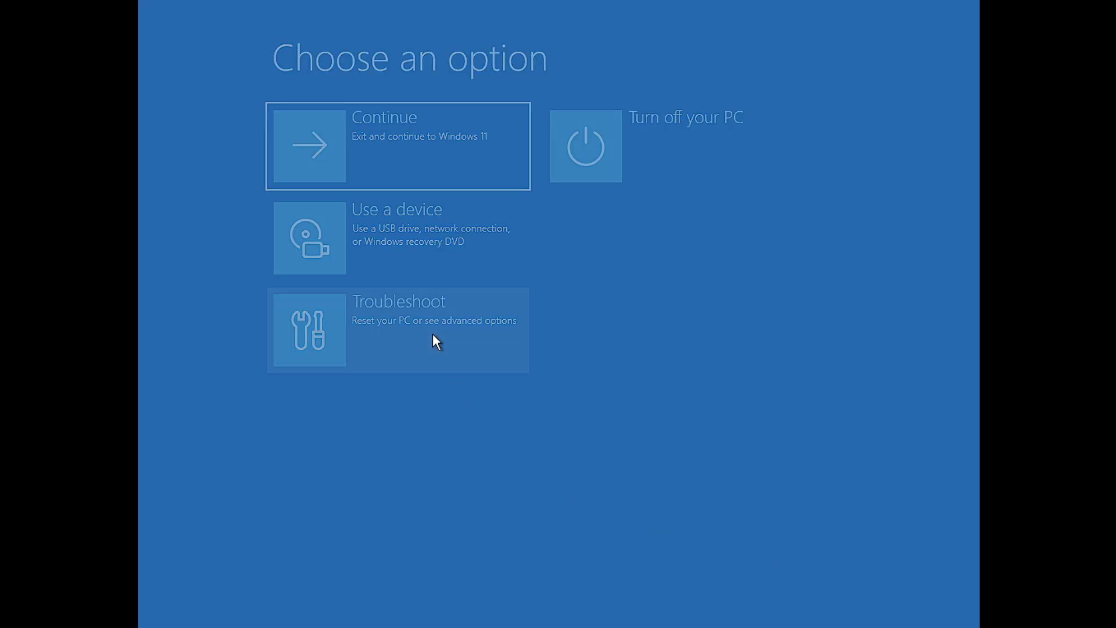
left_click(416, 139)
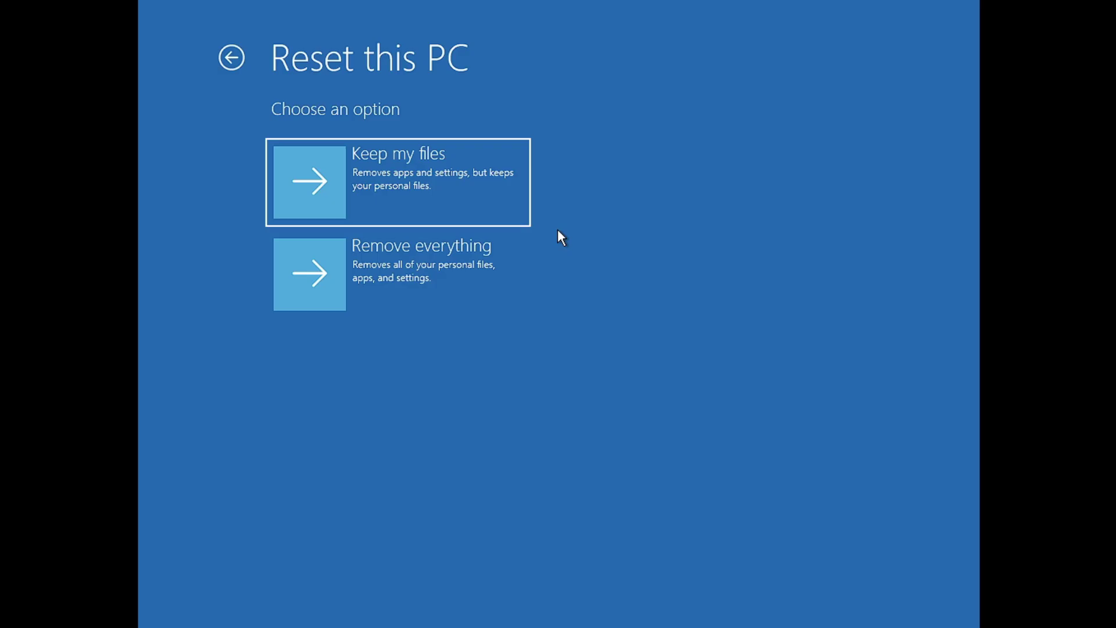
left_click(416, 271)
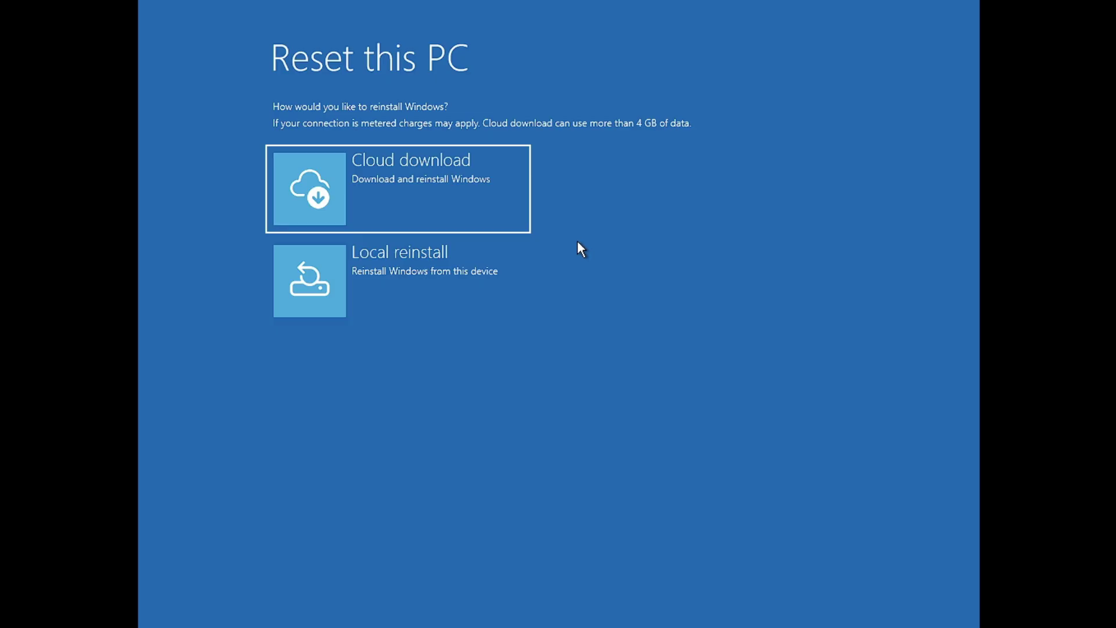
left_click(461, 274)
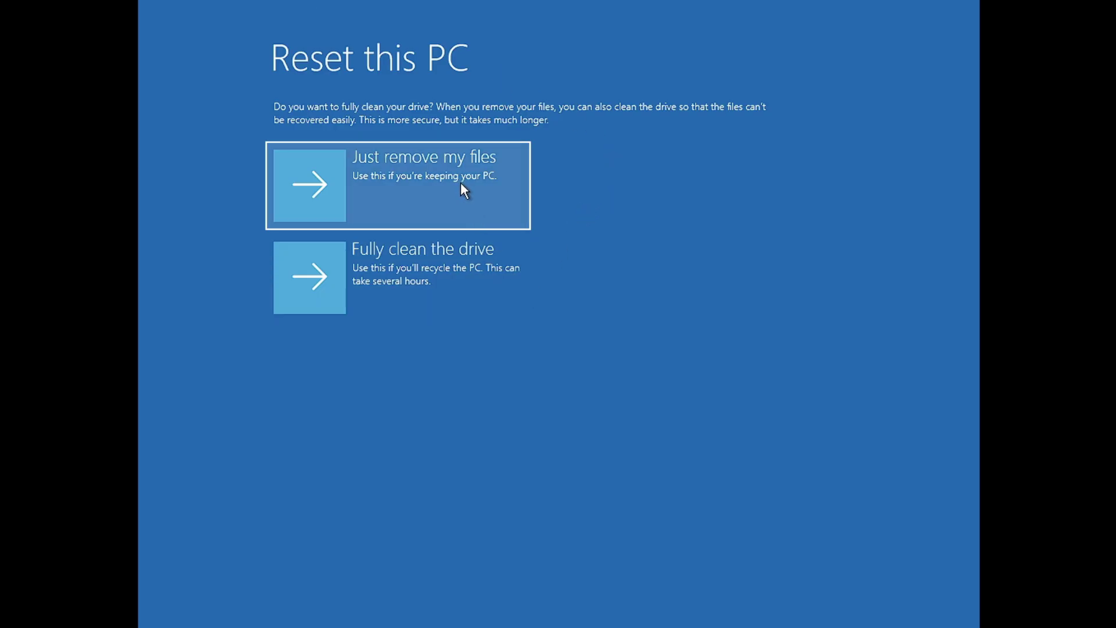
left_click(435, 262)
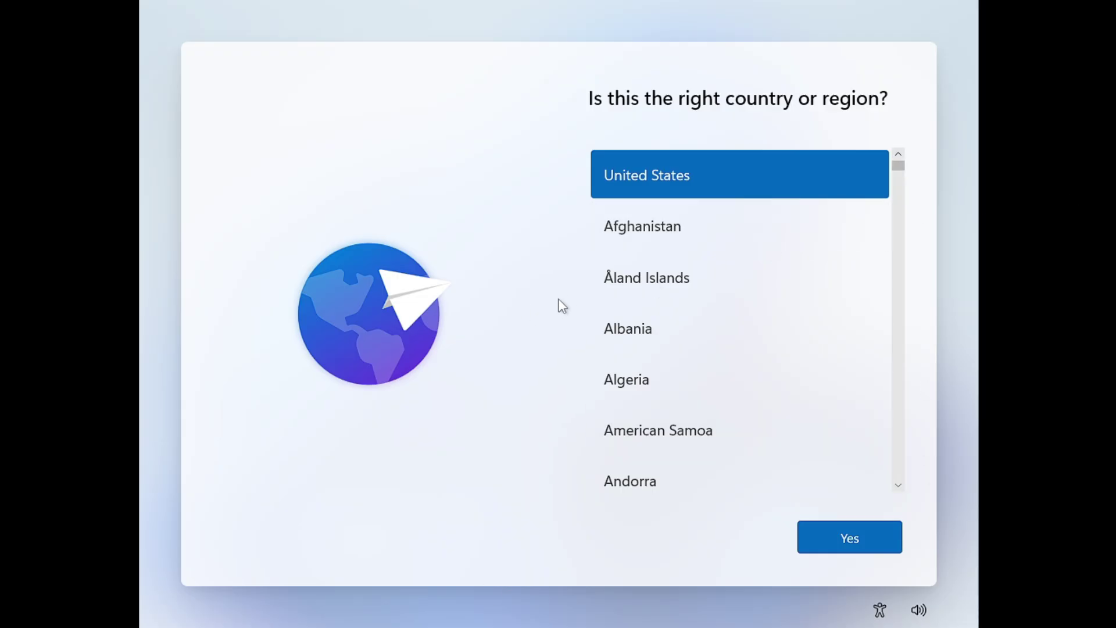
- On the country or region screen, focus the list and open an administrator Command Prompt with Shift+F10
scroll(616, 311, "down", 5)
scroll(633, 316, "down", 3)
scroll(663, 339, "up", 8)
key("Tab")
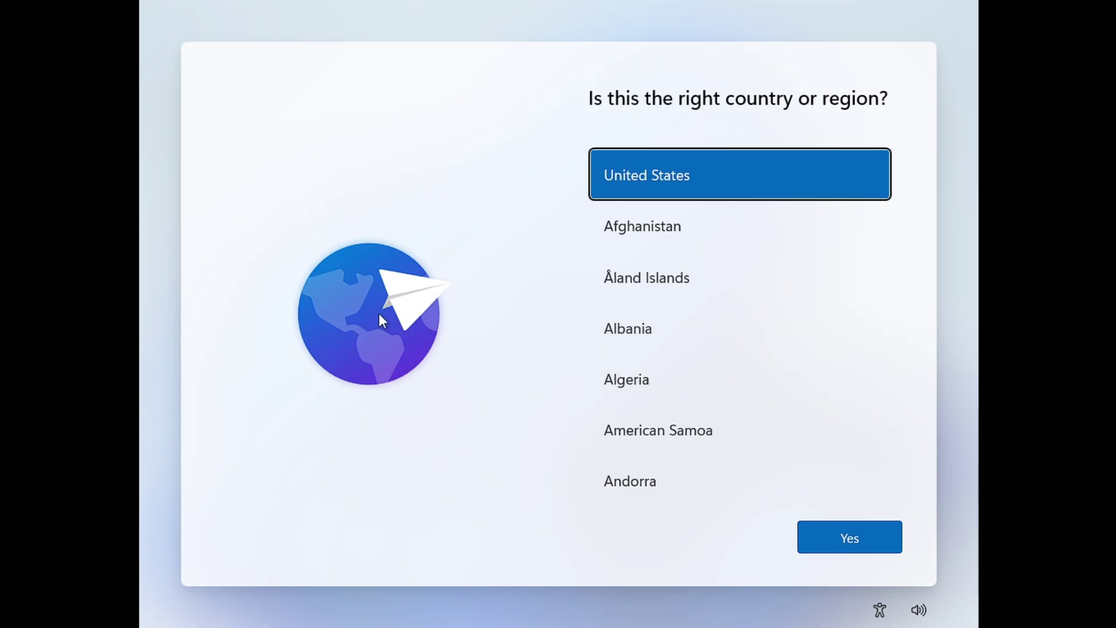
key("shift+F10")
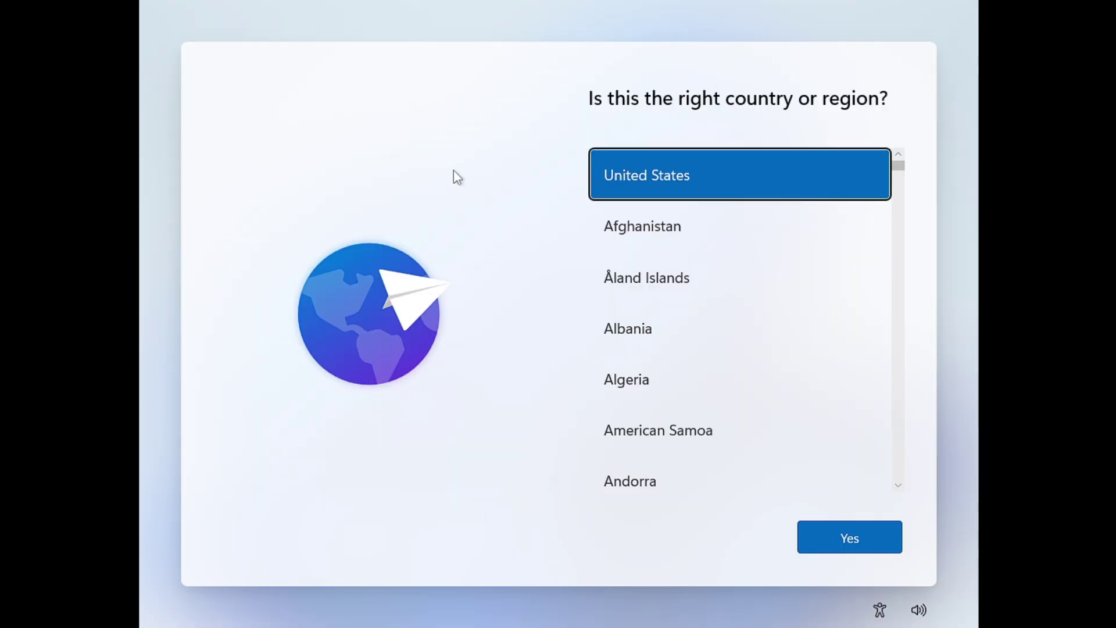
- Run 'start ms-cxh:localonly' in Command Prompt to launch local-only account setup
key("shift+F10")
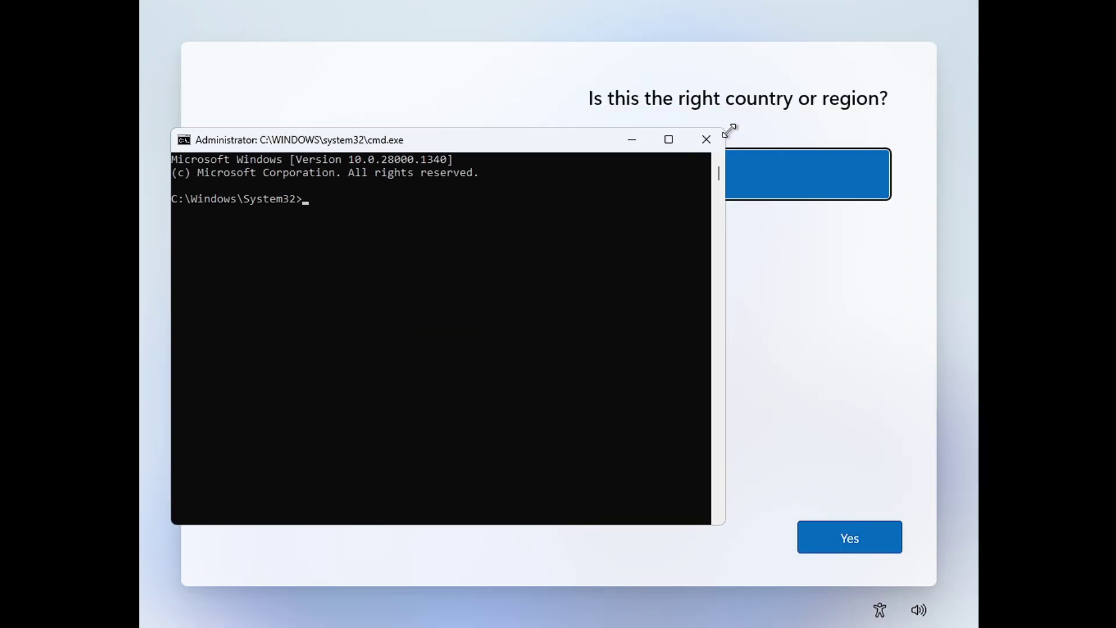
left_click(452, 184)
type("start ms")
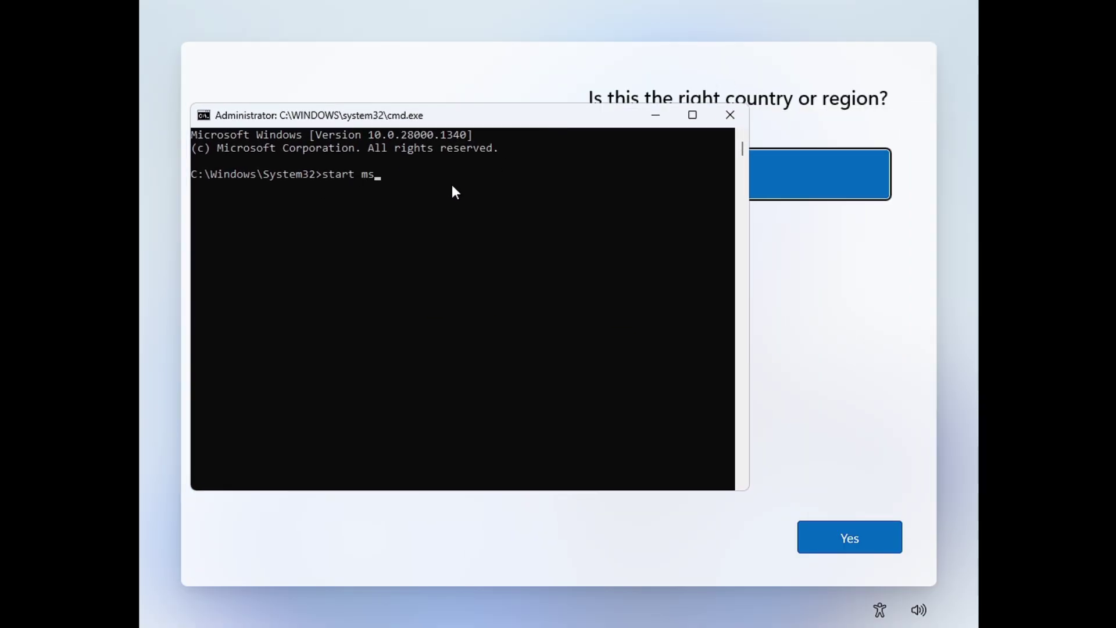
type("-cxh:localonly")
key("Return")
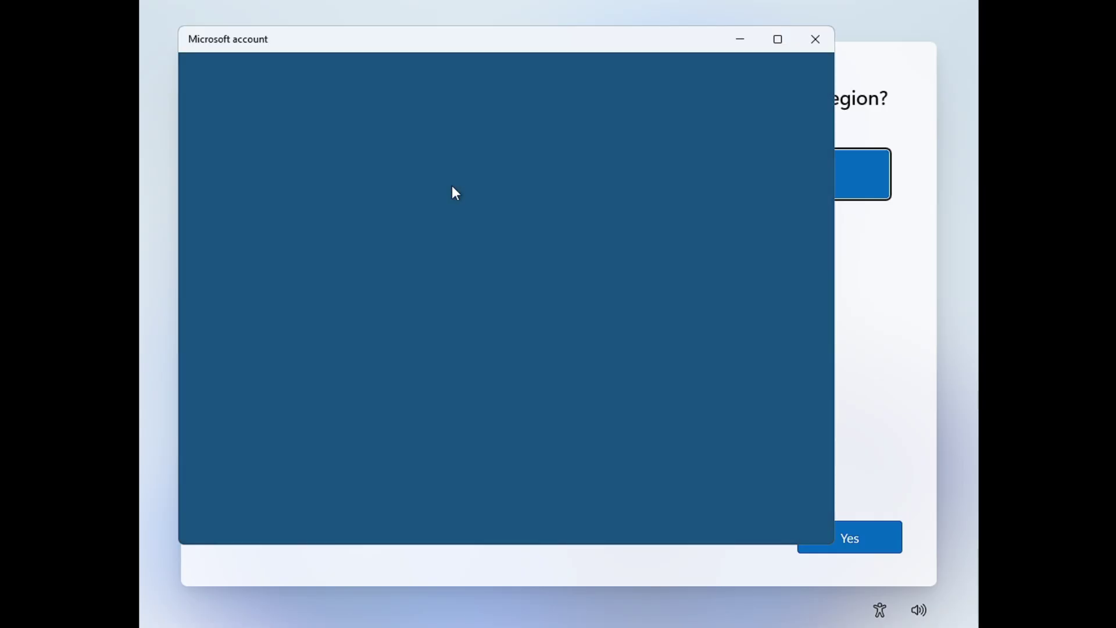
- Enter NEW as the user name and submit it
type("Gu")
key("BackSpace")
key("BackSpace")
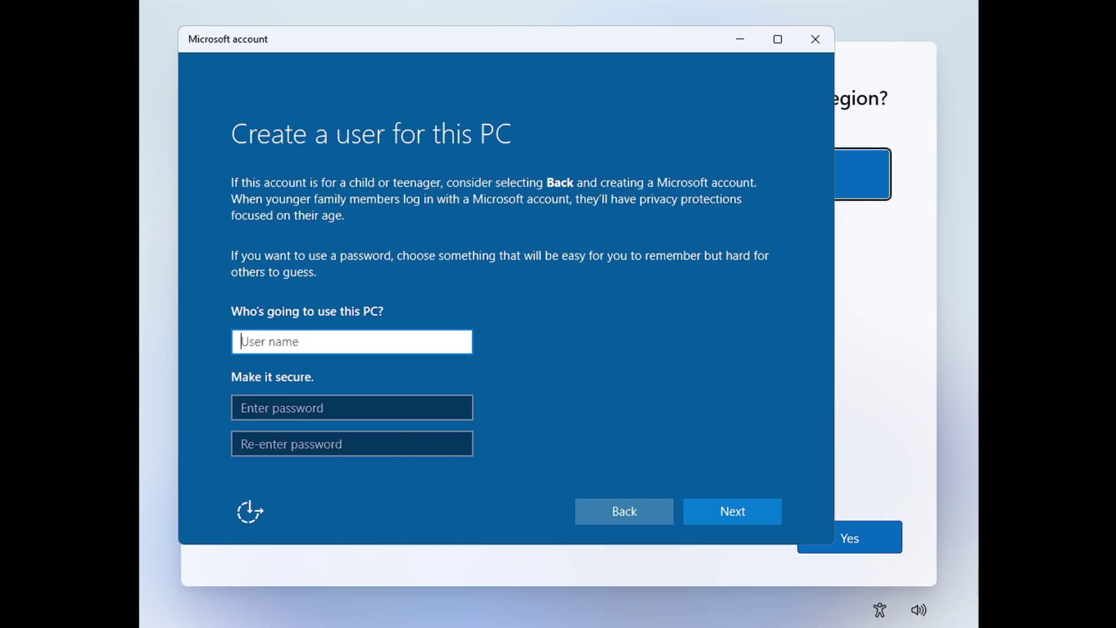
type("NEWS")
key("BackSpace")
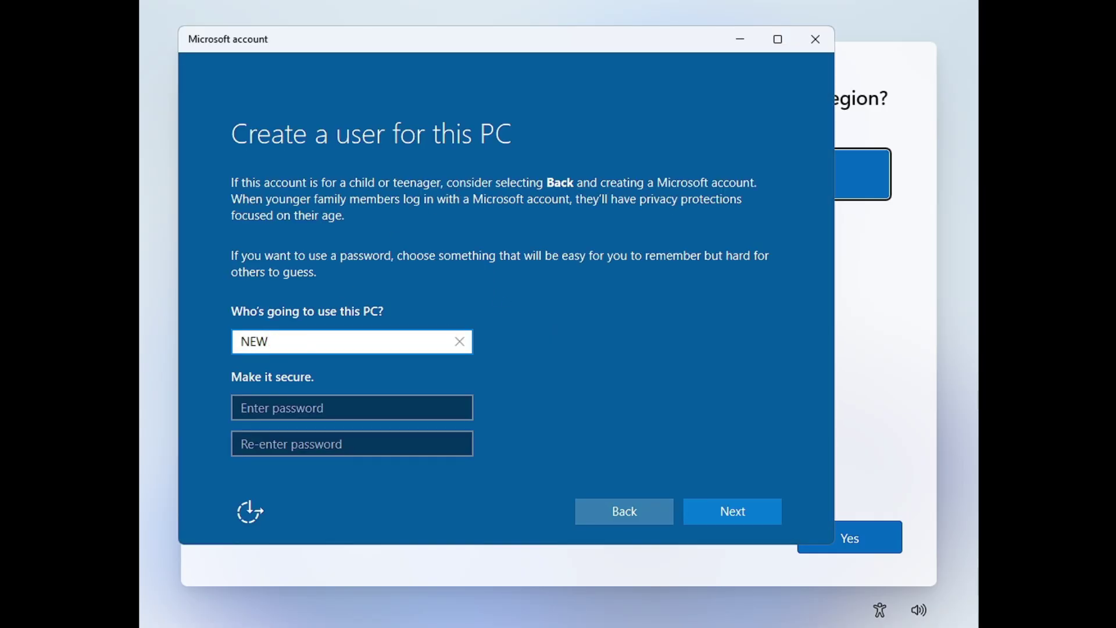
left_click(751, 515)
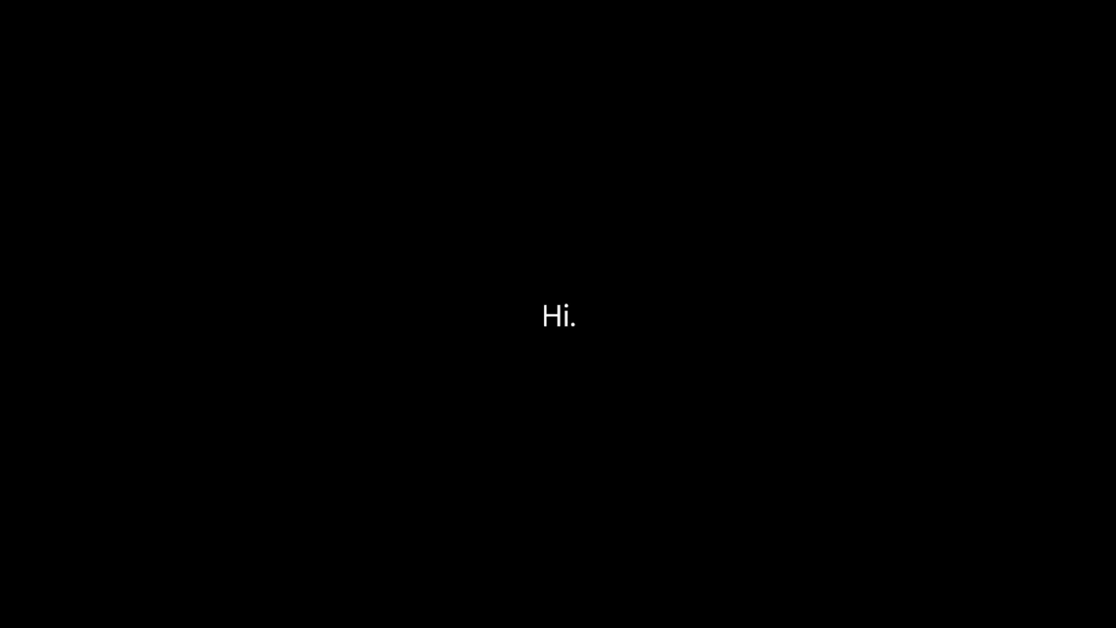